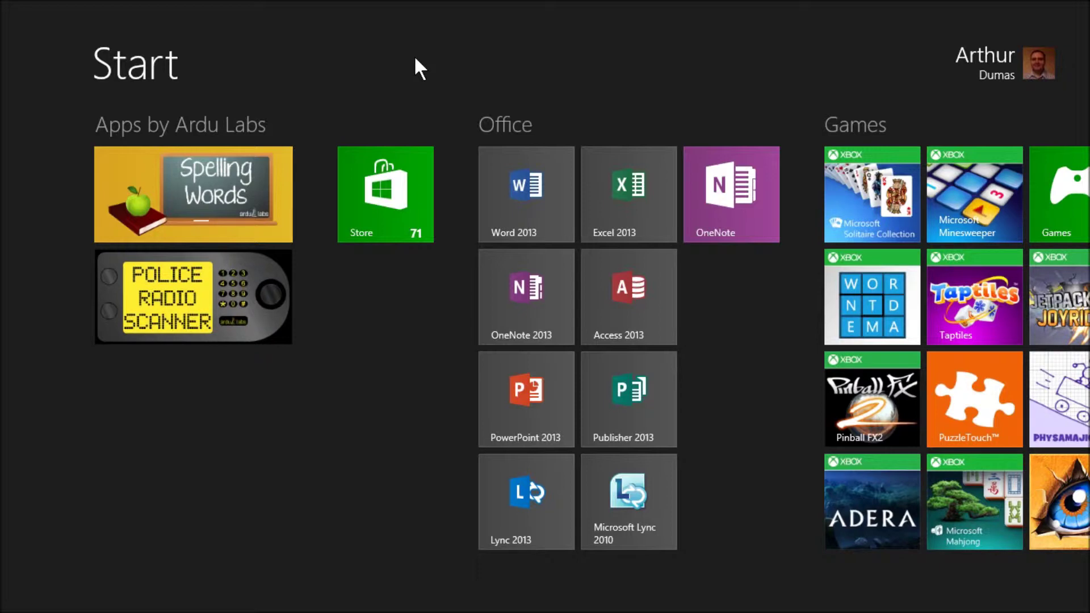
{"action": "type", "text": "microphone"}
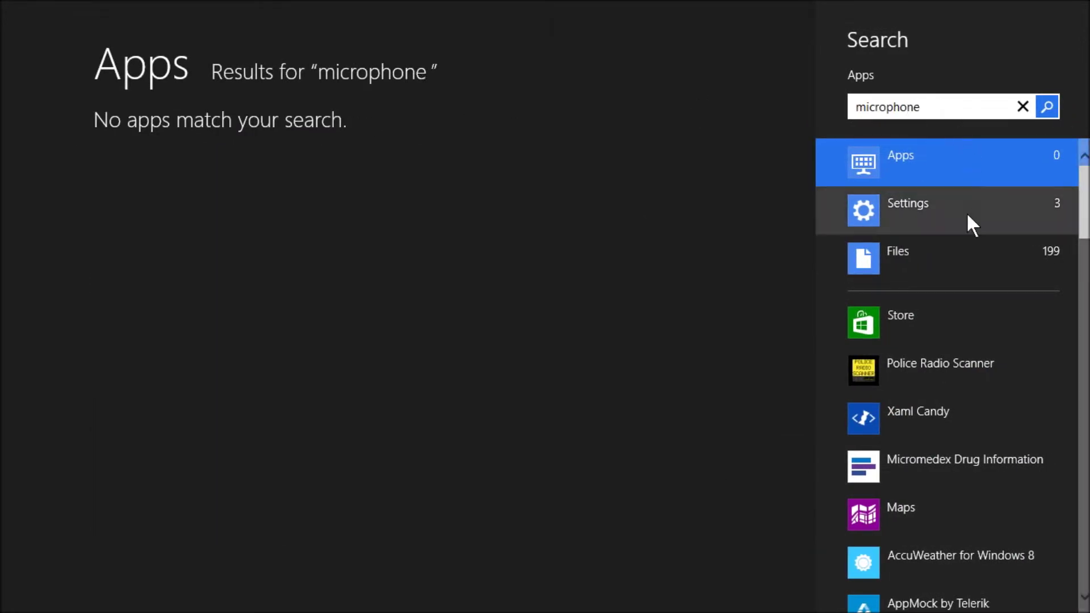
Open 'Manage audio devices' from the microphone settings search results to launch the Sound dialog.
{"action": "left_click", "coordinate": [946, 209]}
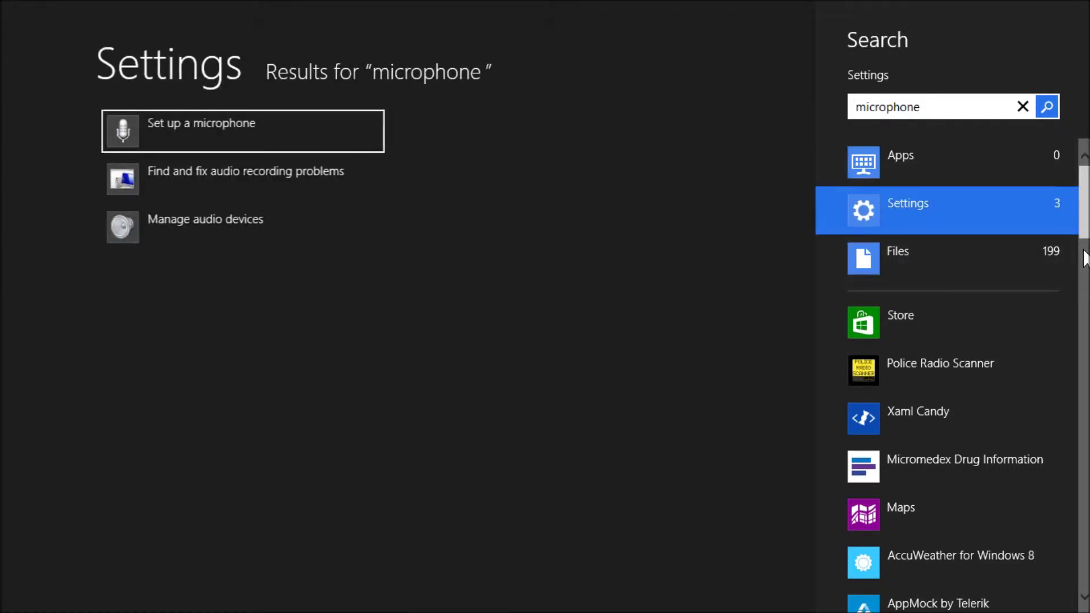
{"action": "left_click", "coordinate": [197, 237]}
Show the Recording devices list and select the built-in Microphone, then Headset Microphone.
{"action": "left_click_drag", "start_coordinate": [304, 139], "coordinate": [403, 92]}
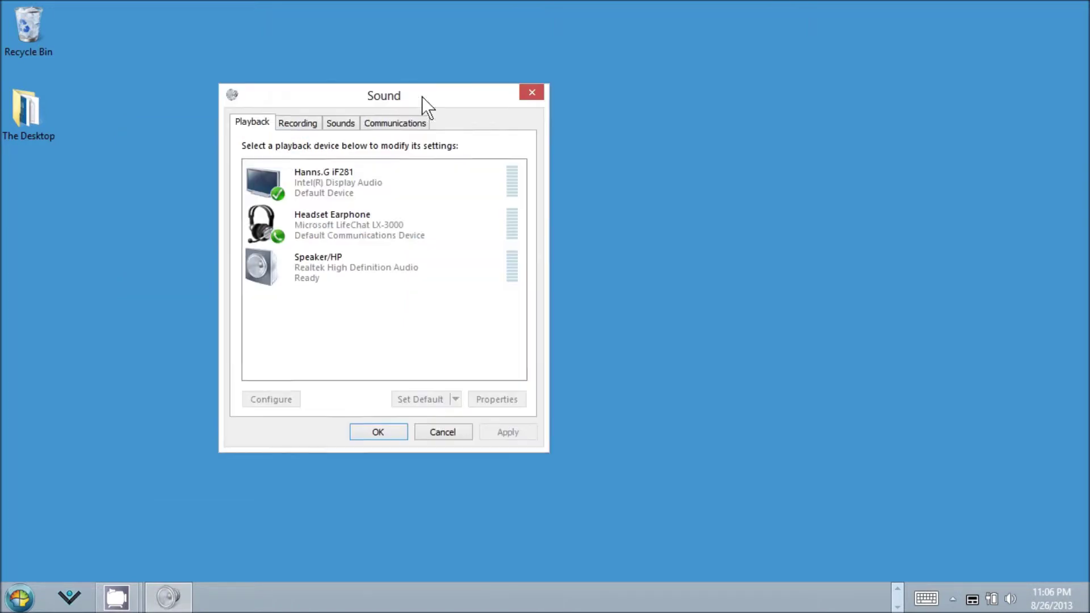
{"action": "left_click", "coordinate": [285, 119]}
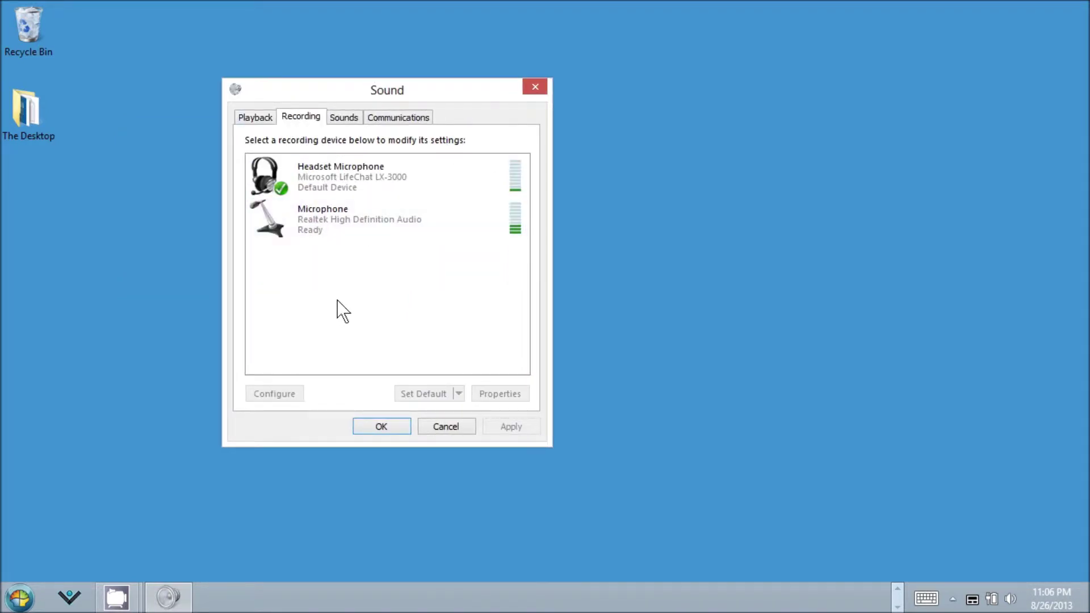
{"action": "left_click", "coordinate": [351, 219]}
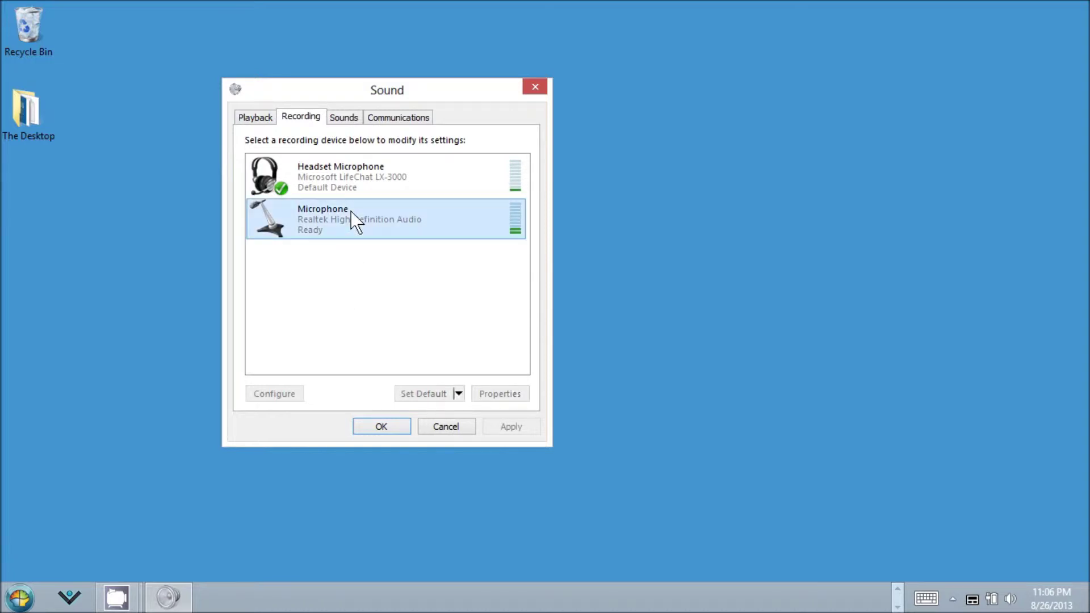
{"action": "left_click", "coordinate": [419, 169]}
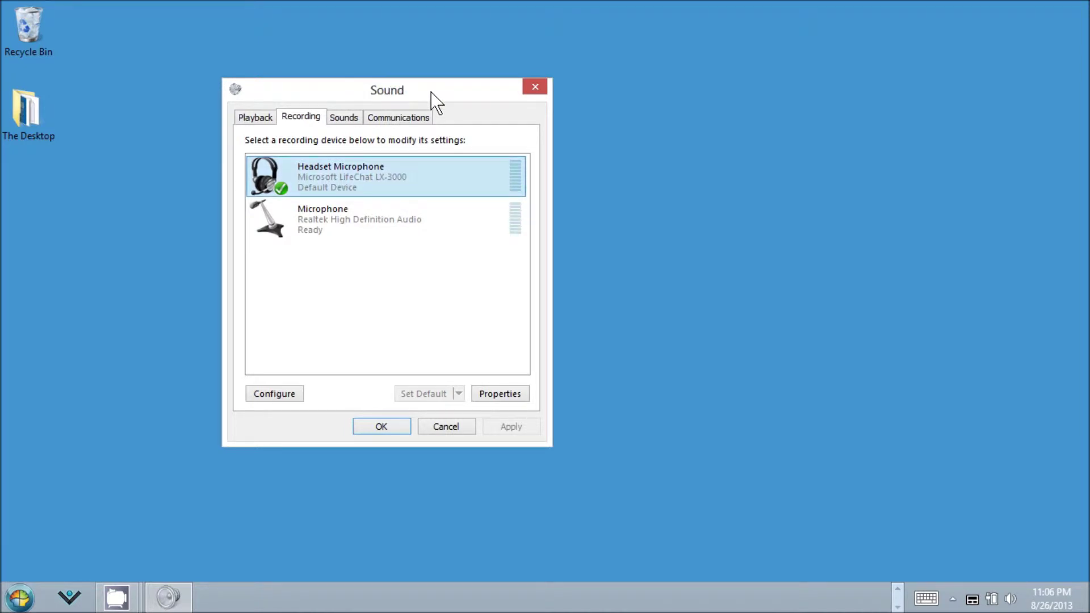
{"action": "left_click_drag", "start_coordinate": [431, 94], "coordinate": [409, 85]}
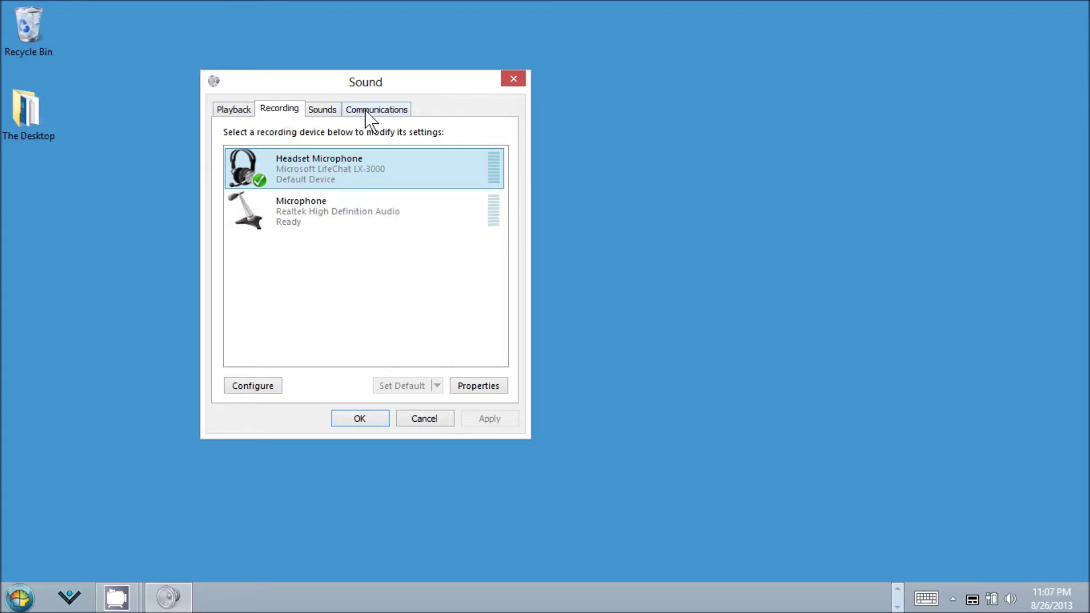
Open Headset Microphone Properties beside the Sound dialog and show its Levels page.
{"action": "double_click", "coordinate": [403, 161]}
{"action": "left_click_drag", "start_coordinate": [427, 147], "coordinate": [670, 87]}
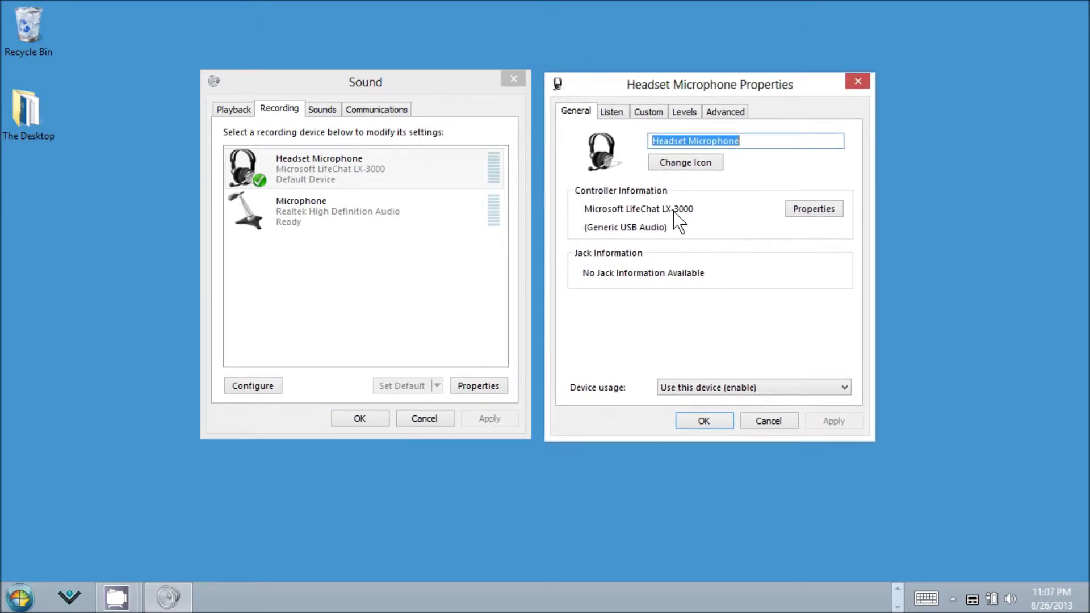
{"action": "left_click", "coordinate": [683, 113]}
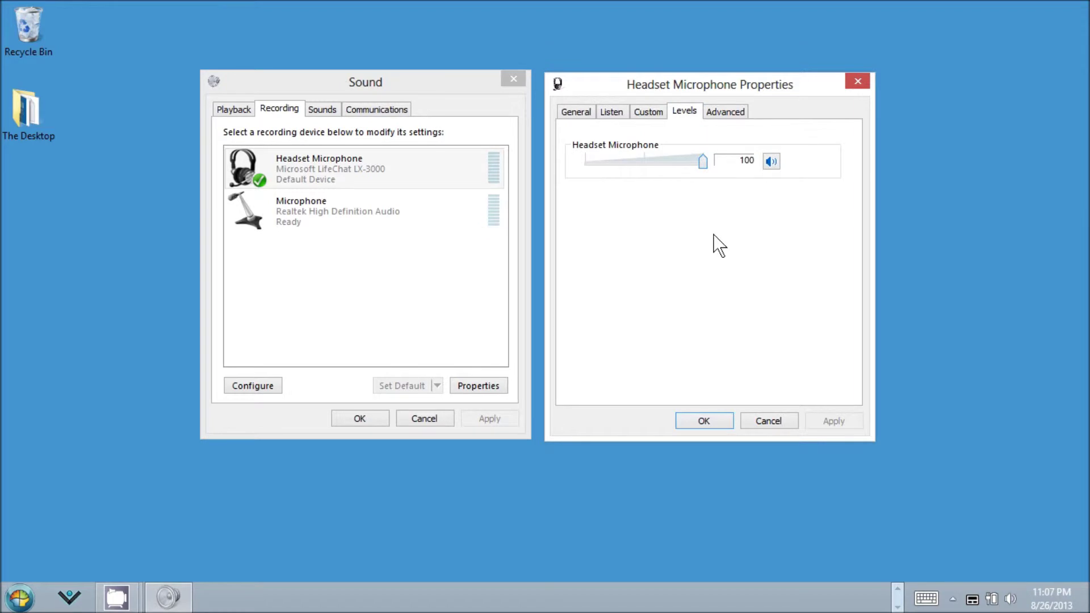
Try headset recording levels of 20 and 40, then set it back to 100.
{"action": "left_click_drag", "start_coordinate": [704, 166], "coordinate": [715, 174]}
{"action": "left_click", "coordinate": [613, 164]}
{"action": "left_click", "coordinate": [616, 164]}
{"action": "left_click_drag", "start_coordinate": [614, 164], "coordinate": [737, 181]}
Toggle headset automatic gain control off and back on, confirm level 100, and close properties.
{"action": "left_click", "coordinate": [654, 121]}
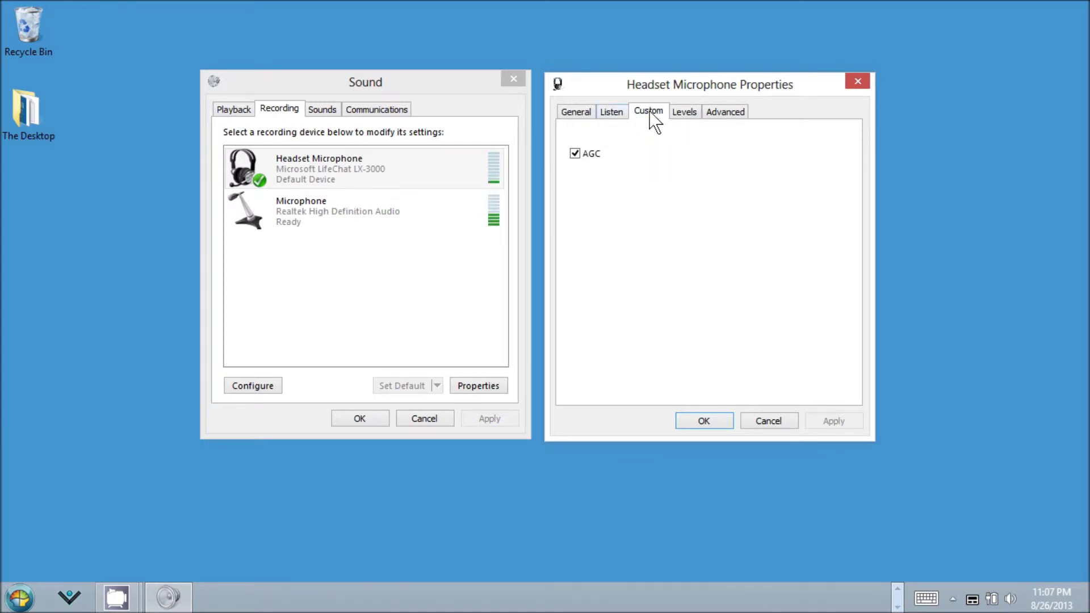
{"action": "left_click", "coordinate": [691, 116]}
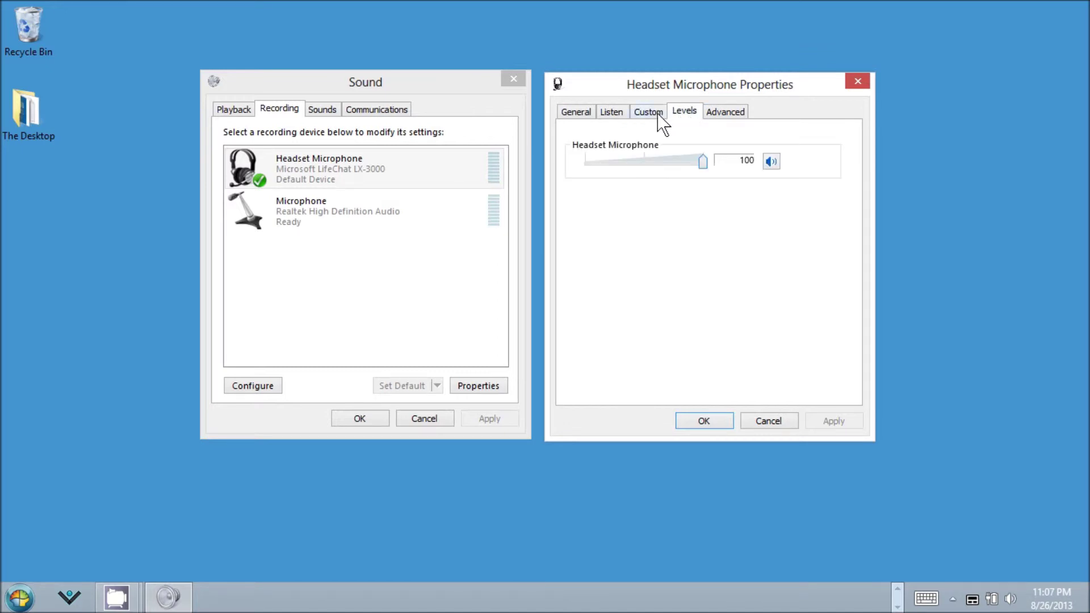
{"action": "left_click", "coordinate": [643, 118]}
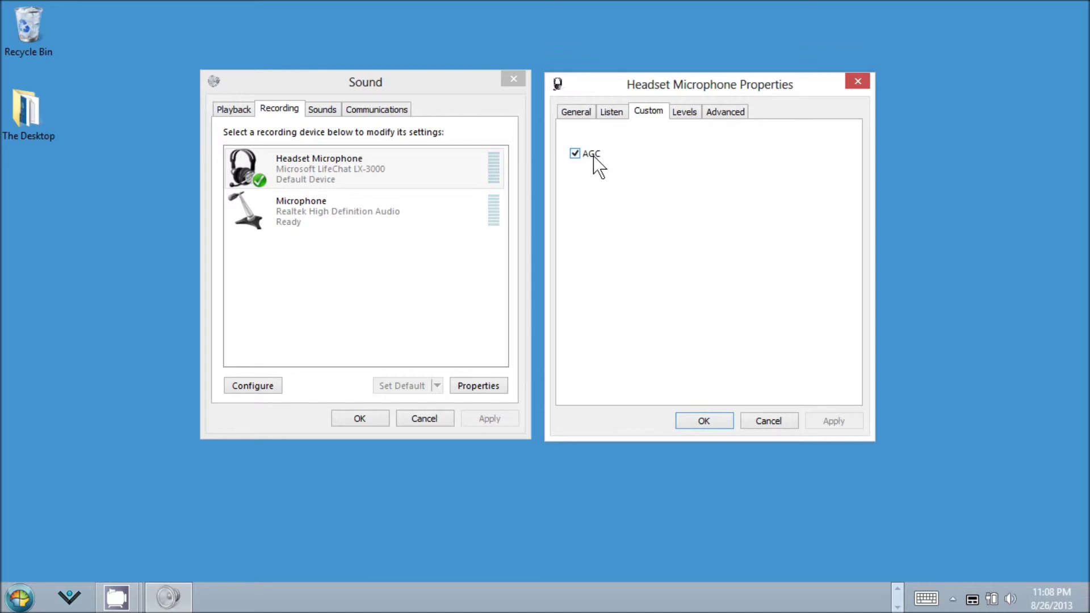
{"action": "left_click", "coordinate": [576, 155]}
{"action": "left_click", "coordinate": [576, 155]}
{"action": "left_click", "coordinate": [685, 112]}
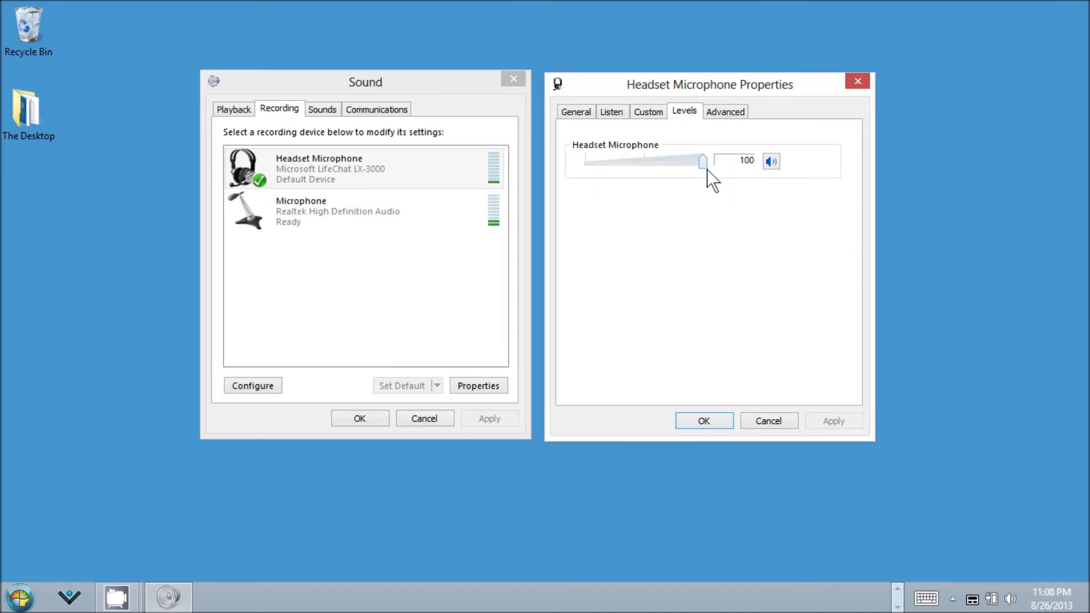
{"action": "left_click", "coordinate": [695, 421]}
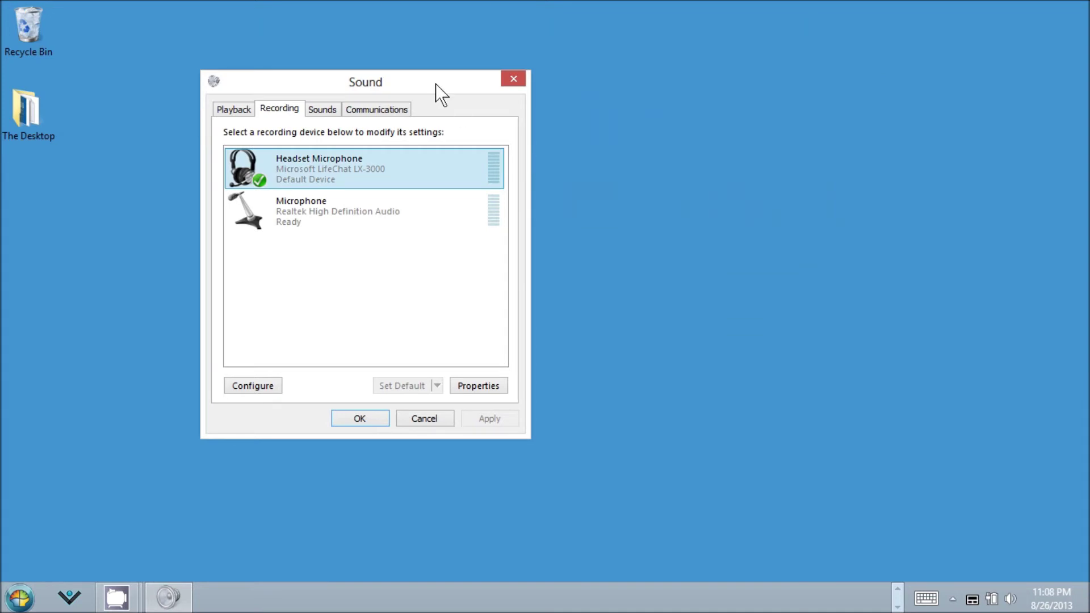
Open the built-in Microphone's properties beside the Sound window, showing level 70 and +20 dB boost.
{"action": "left_click_drag", "start_coordinate": [436, 85], "coordinate": [459, 76]}
{"action": "left_click", "coordinate": [396, 215]}
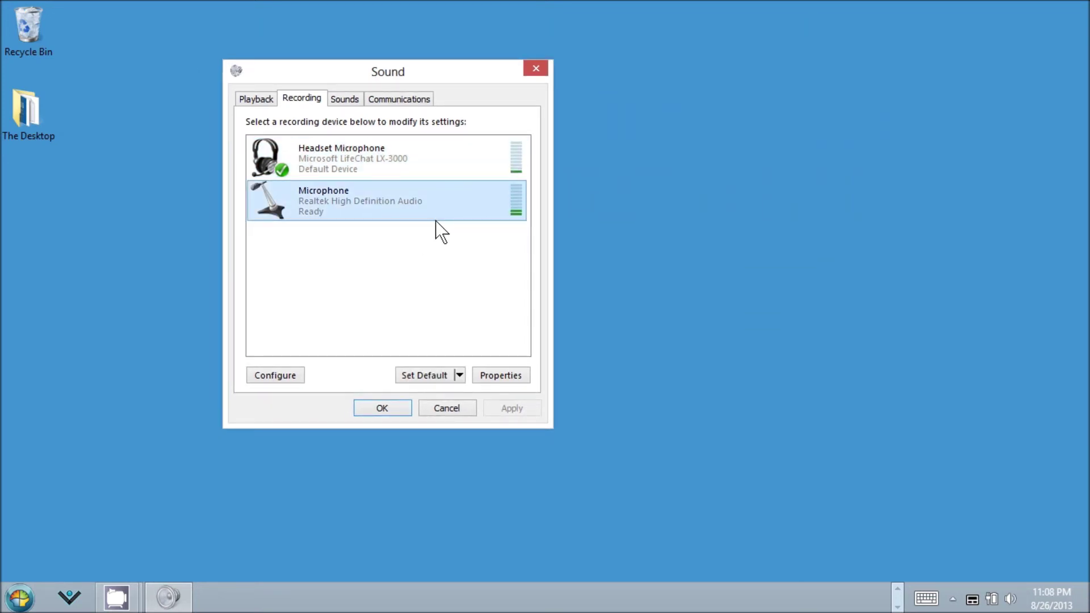
{"action": "double_click", "coordinate": [371, 209]}
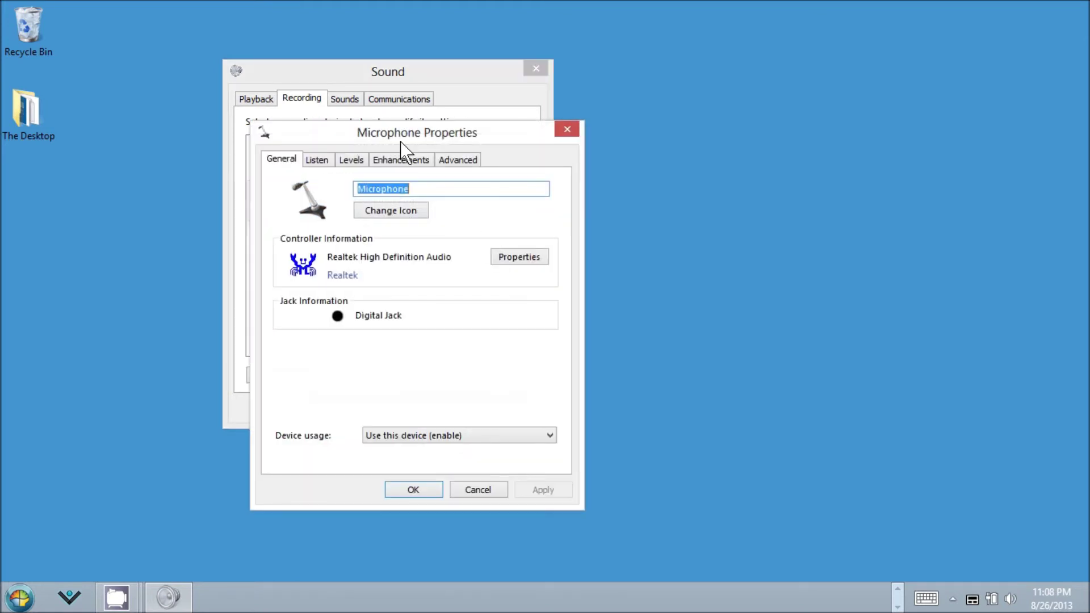
{"action": "mouse_move", "coordinate": [400, 142]}
{"action": "left_mouse_down"}
{"action": "mouse_move", "coordinate": [588, 86]}
{"action": "mouse_move", "coordinate": [731, 78]}
{"action": "left_mouse_up"}
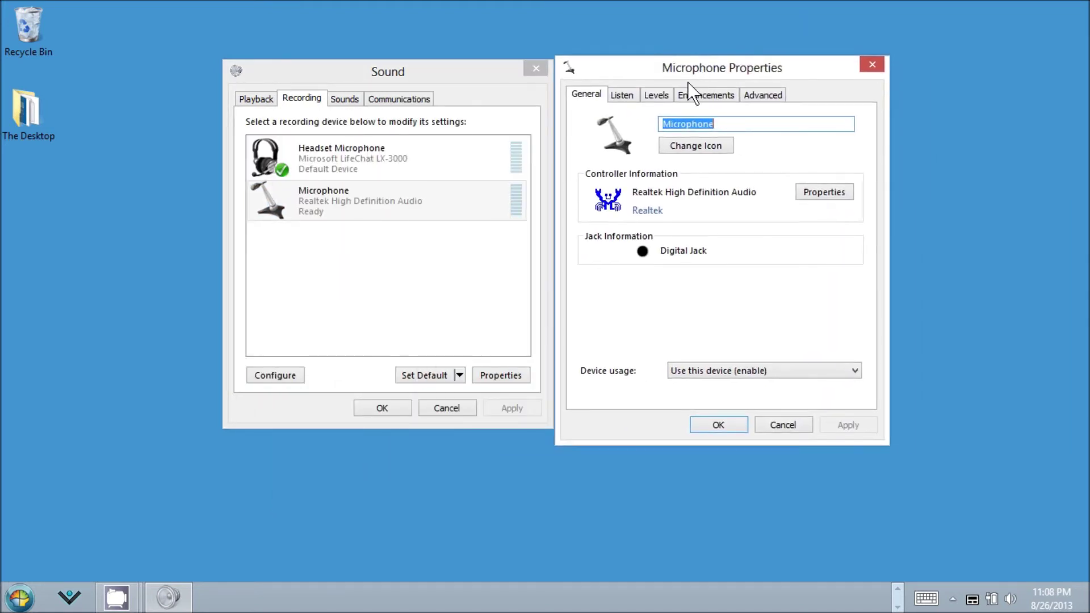
{"action": "left_click", "coordinate": [654, 97]}
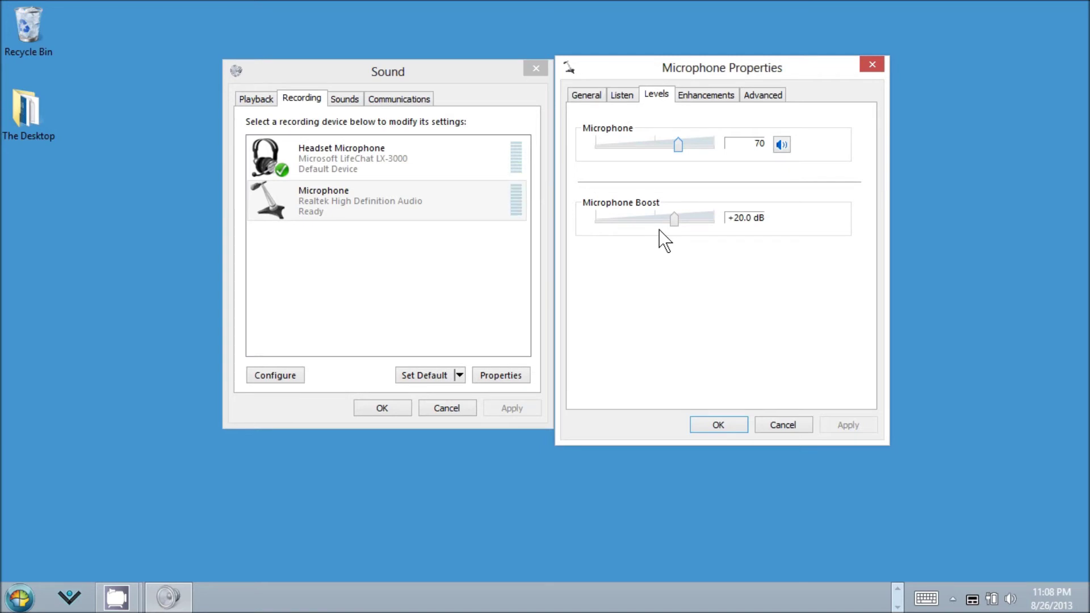
{"action": "left_click_drag", "start_coordinate": [678, 75], "coordinate": [692, 72]}
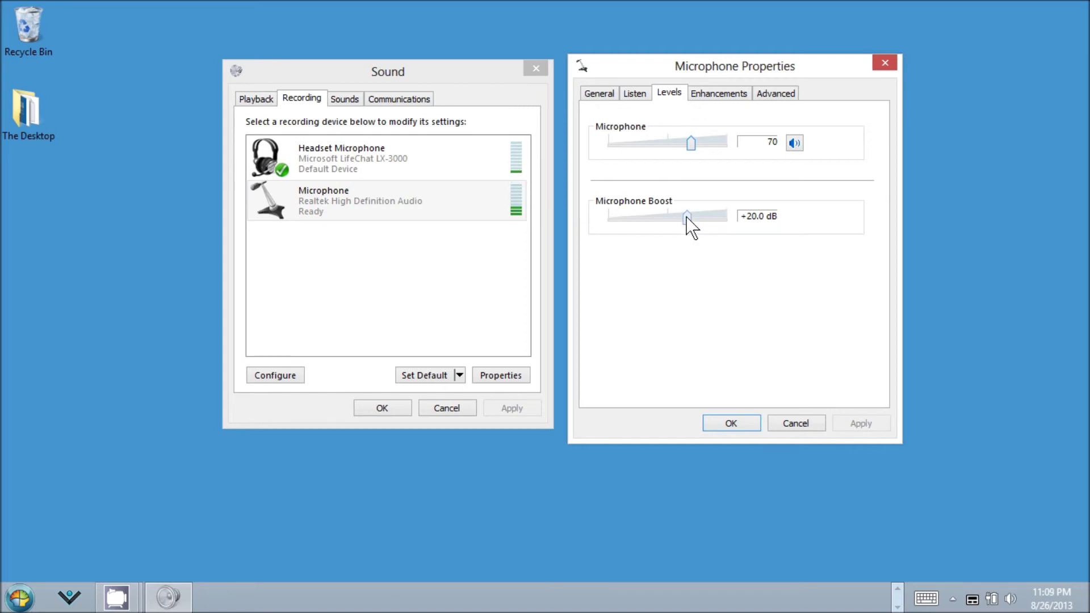
{"action": "left_click_drag", "start_coordinate": [687, 218], "coordinate": [635, 220]}
{"action": "left_click_drag", "start_coordinate": [689, 145], "coordinate": [632, 147]}
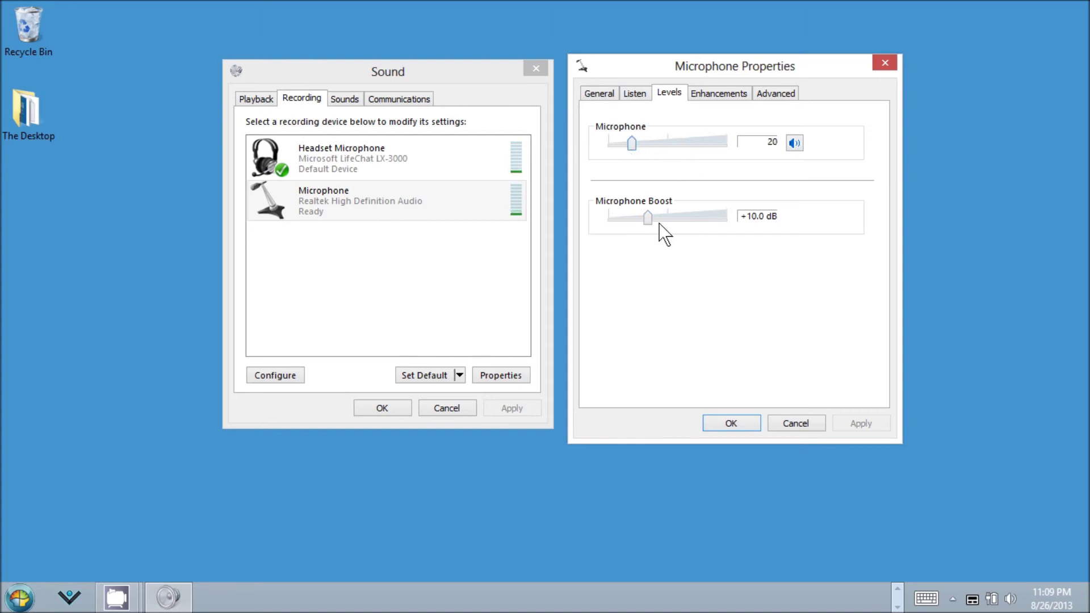
{"action": "left_click_drag", "start_coordinate": [648, 219], "coordinate": [622, 218]}
{"action": "left_click", "coordinate": [639, 142]}
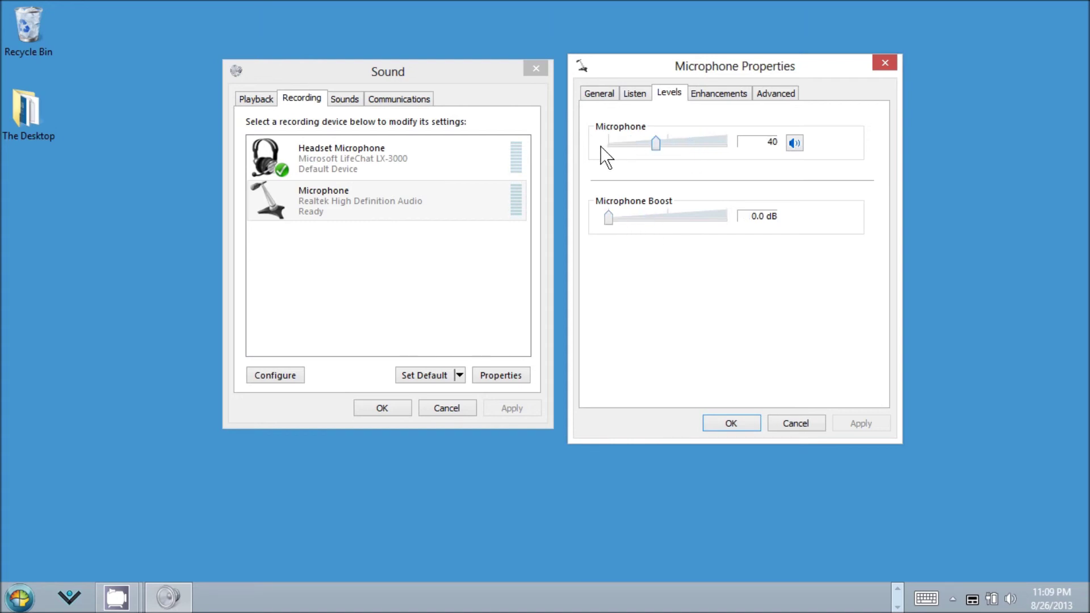
{"action": "left_click", "coordinate": [626, 143]}
{"action": "left_click_drag", "start_coordinate": [608, 143], "coordinate": [691, 143]}
{"action": "left_click_drag", "start_coordinate": [609, 219], "coordinate": [685, 218]}
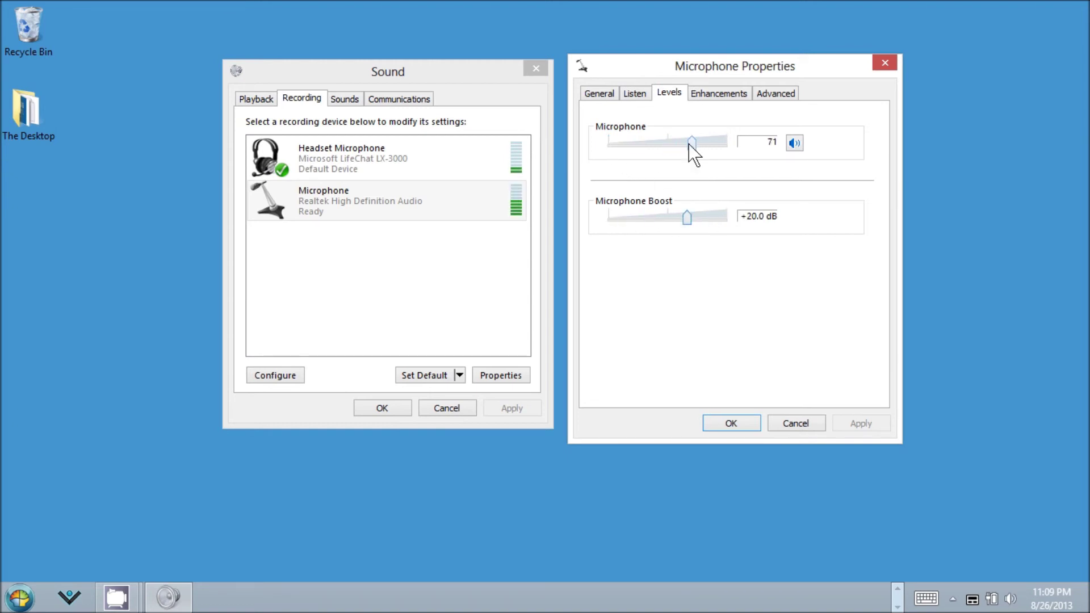
{"action": "left_click_drag", "start_coordinate": [689, 145], "coordinate": [694, 147]}
Close the Microphone Properties with OK, keeping its level settings.
{"action": "left_click", "coordinate": [720, 424]}
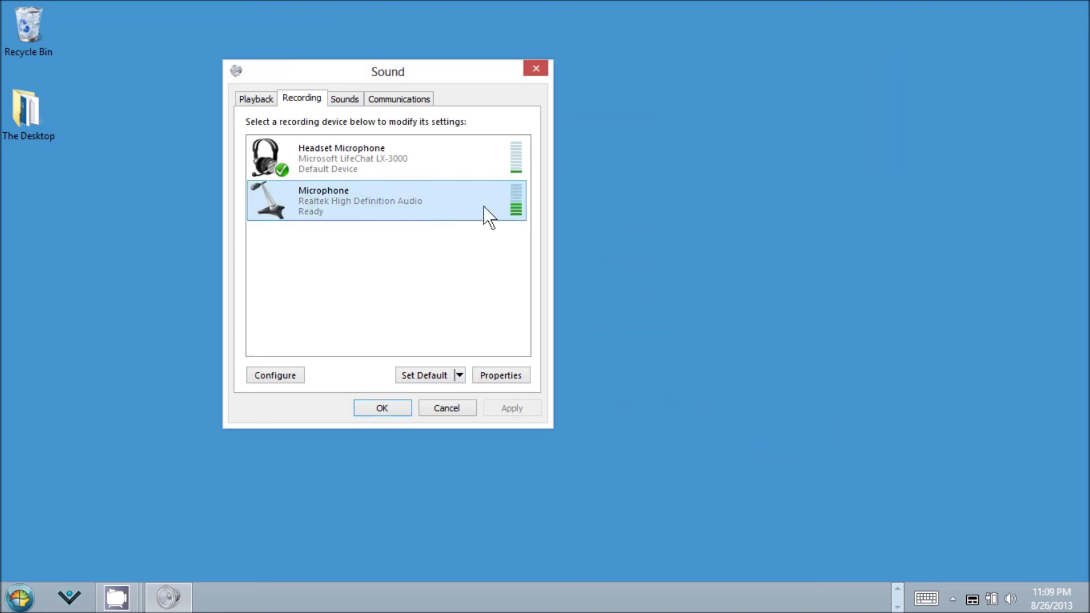